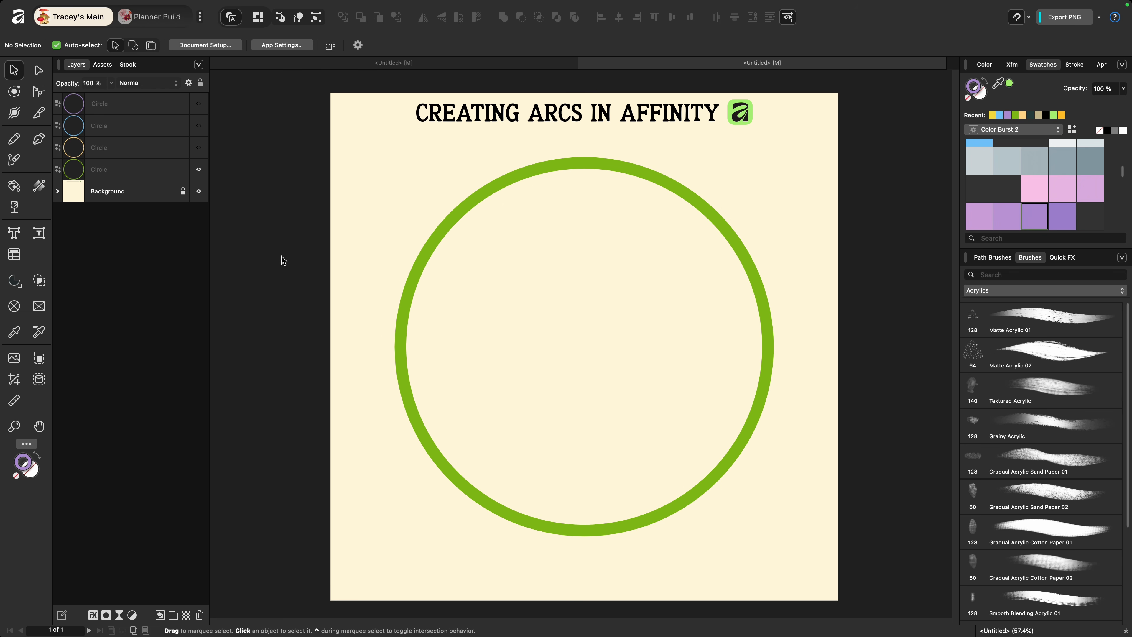
Step: Convert the green circle to curves and delete three of its segments, keeping only the upper-left quarter arc
{"action": "left_click", "coordinate": [108, 169]}
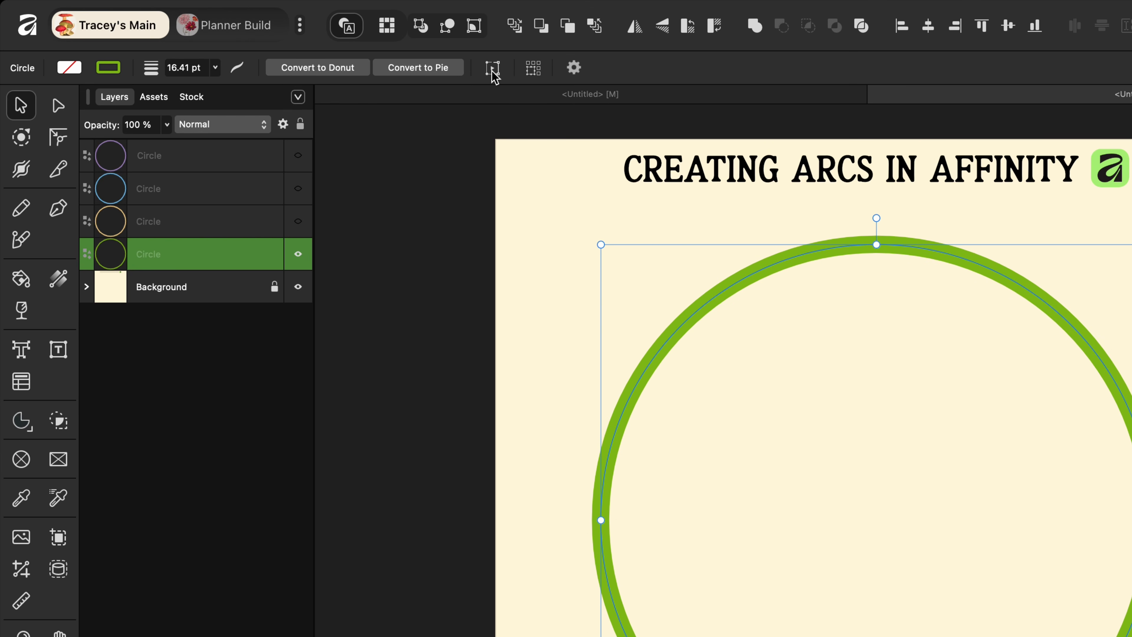
{"action": "left_click", "coordinate": [493, 69]}
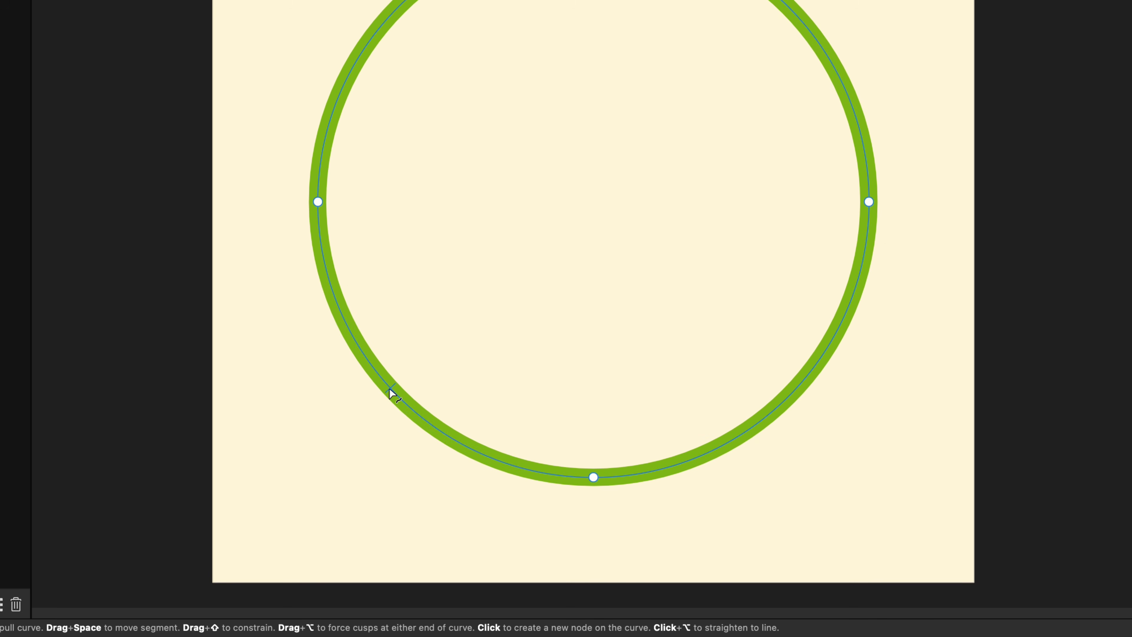
{"action": "key", "text": "ctrl"}
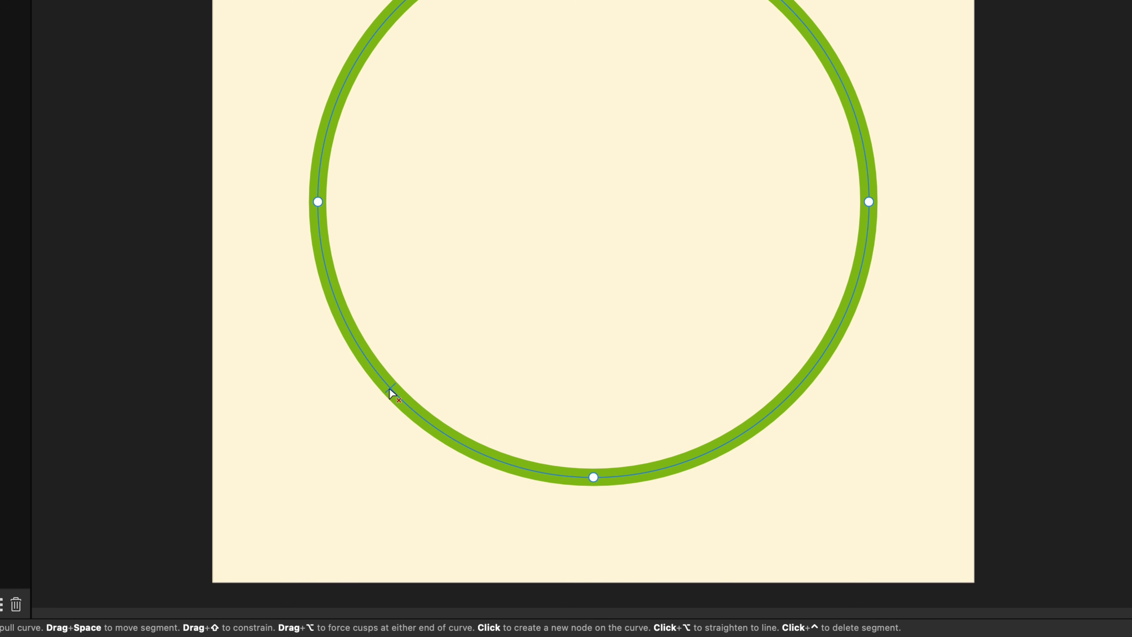
{"action": "left_click", "coordinate": [392, 394], "text": "ctrl"}
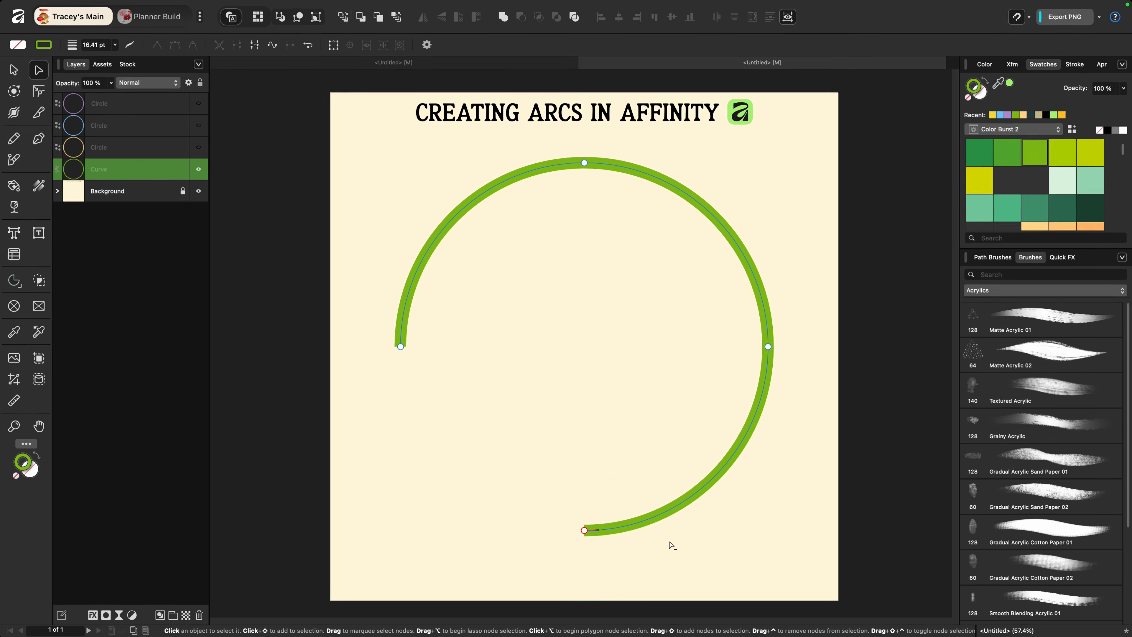
{"action": "left_click", "coordinate": [655, 519], "text": "ctrl"}
{"action": "left_click", "coordinate": [759, 291], "text": "ctrl"}
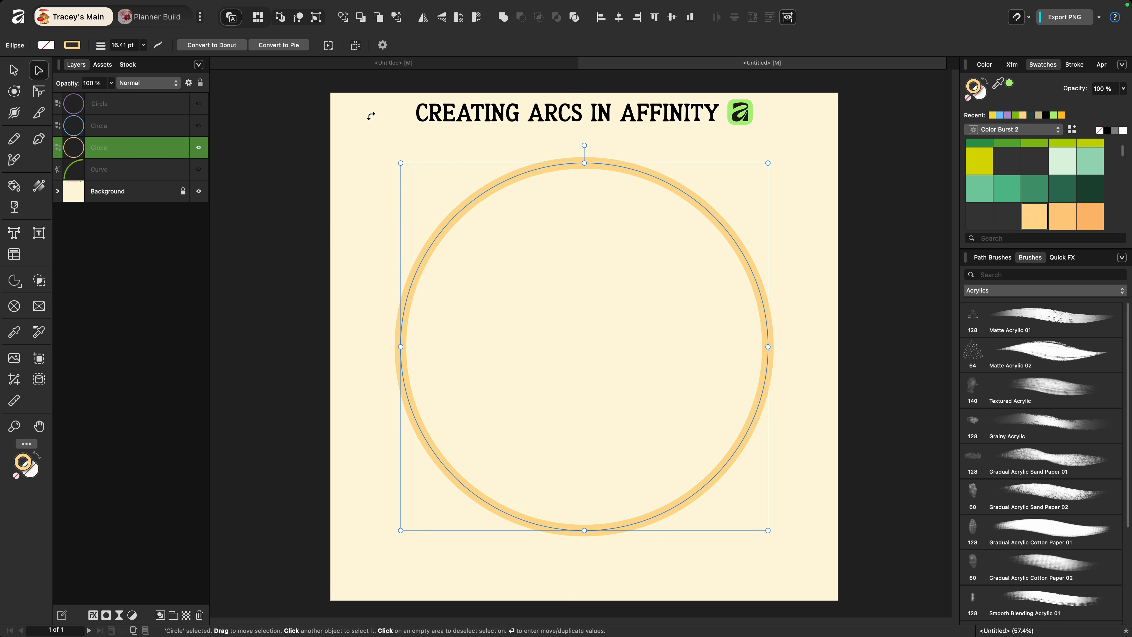
Step: Convert the yellow circle to curves, break it at the top and left nodes, and delete the larger piece
{"action": "left_click", "coordinate": [328, 46]}
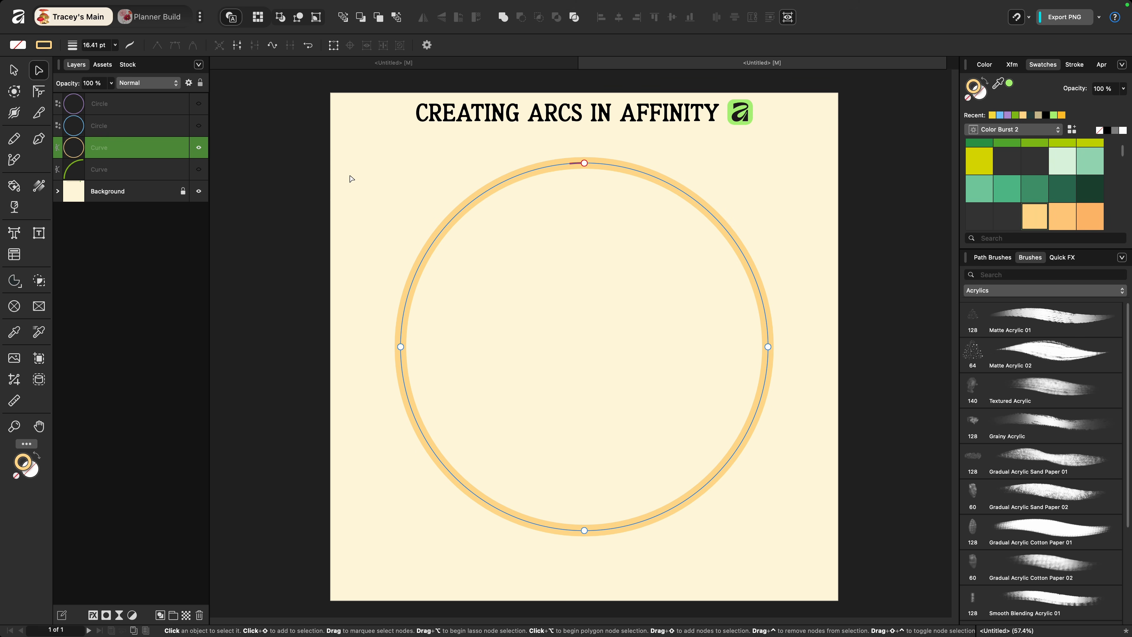
{"action": "left_click_drag", "start_coordinate": [340, 143], "coordinate": [609, 381]}
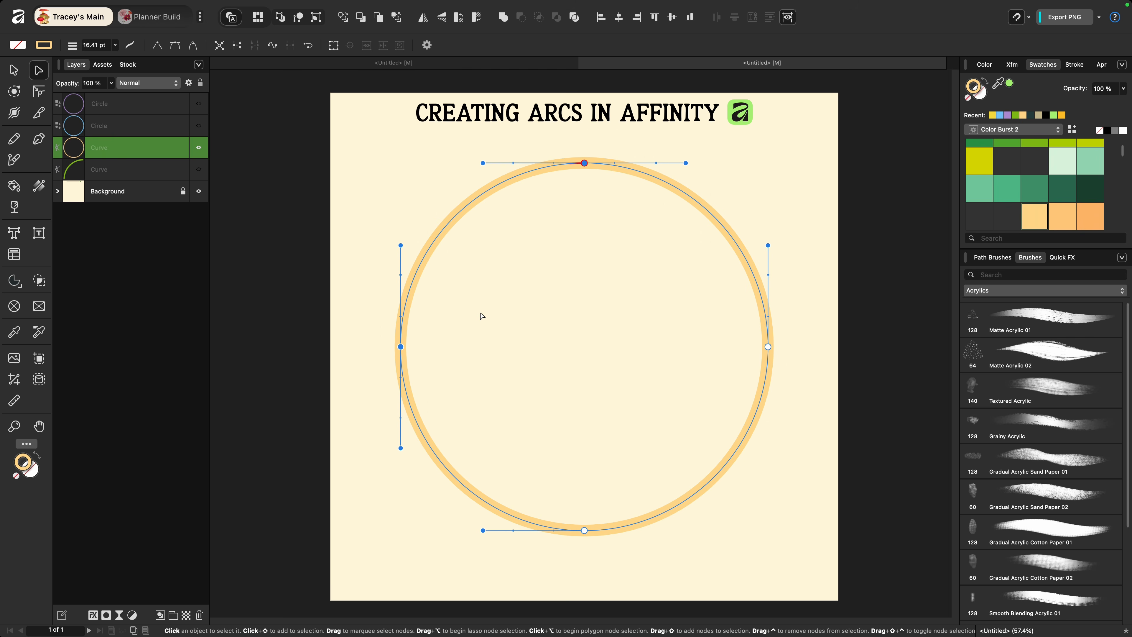
{"action": "right_click", "coordinate": [400, 347]}
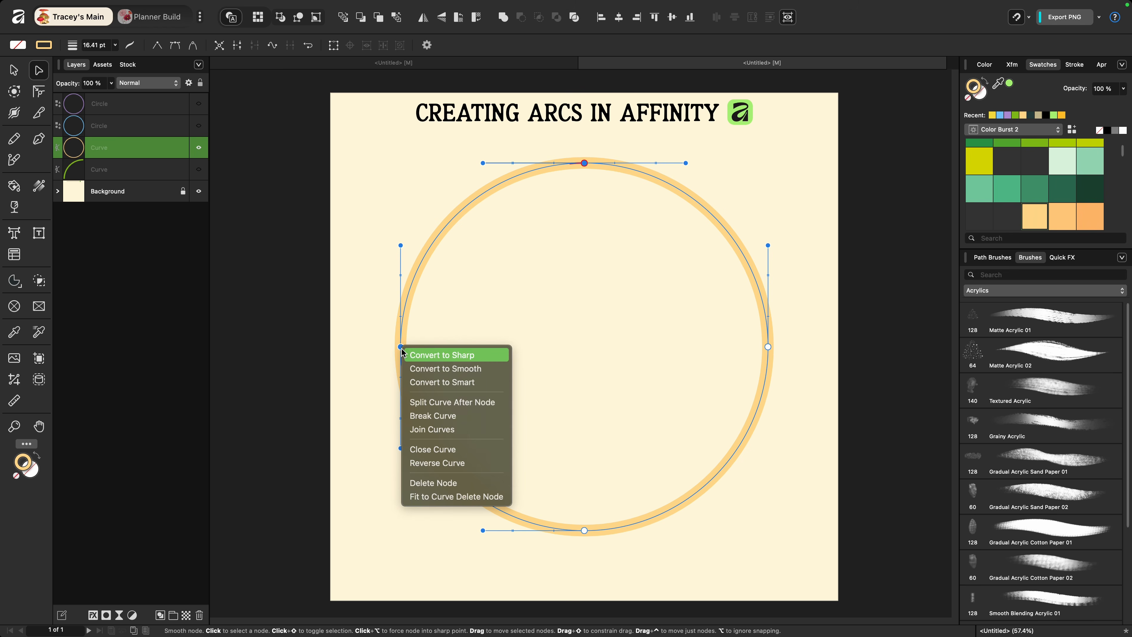
{"action": "left_click", "coordinate": [426, 419]}
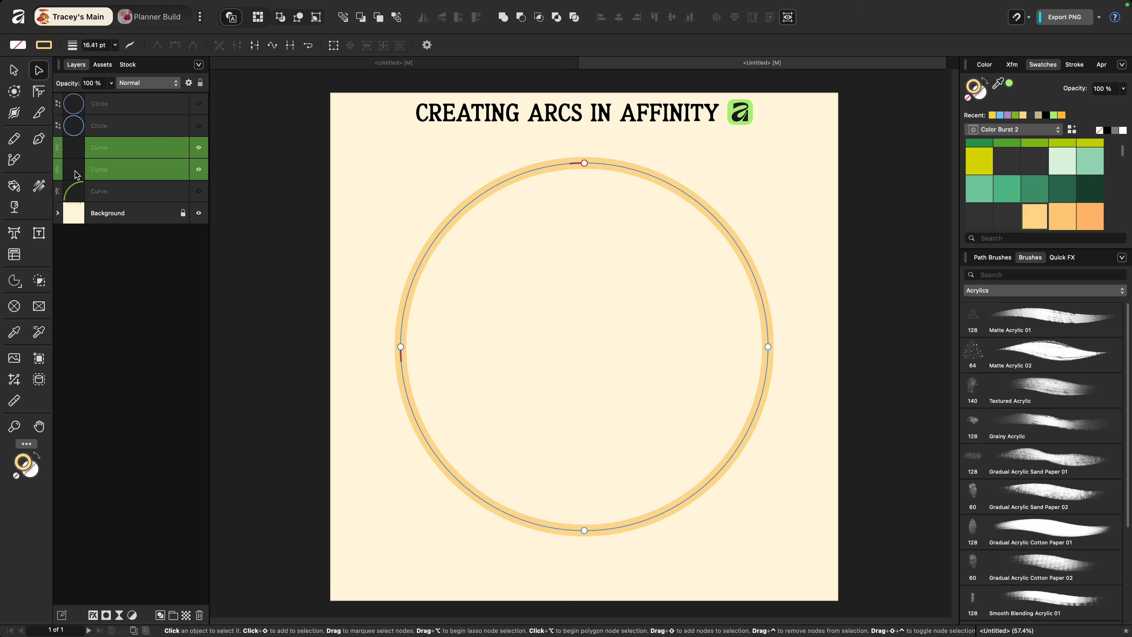
{"action": "left_click", "coordinate": [120, 169]}
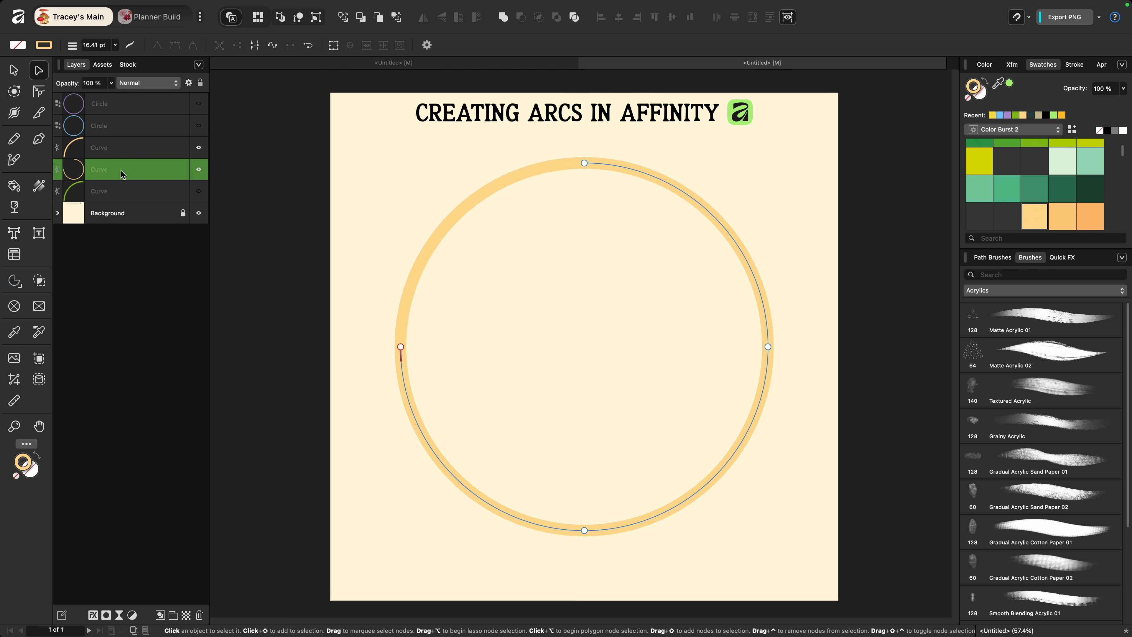
{"action": "key", "text": "Delete"}
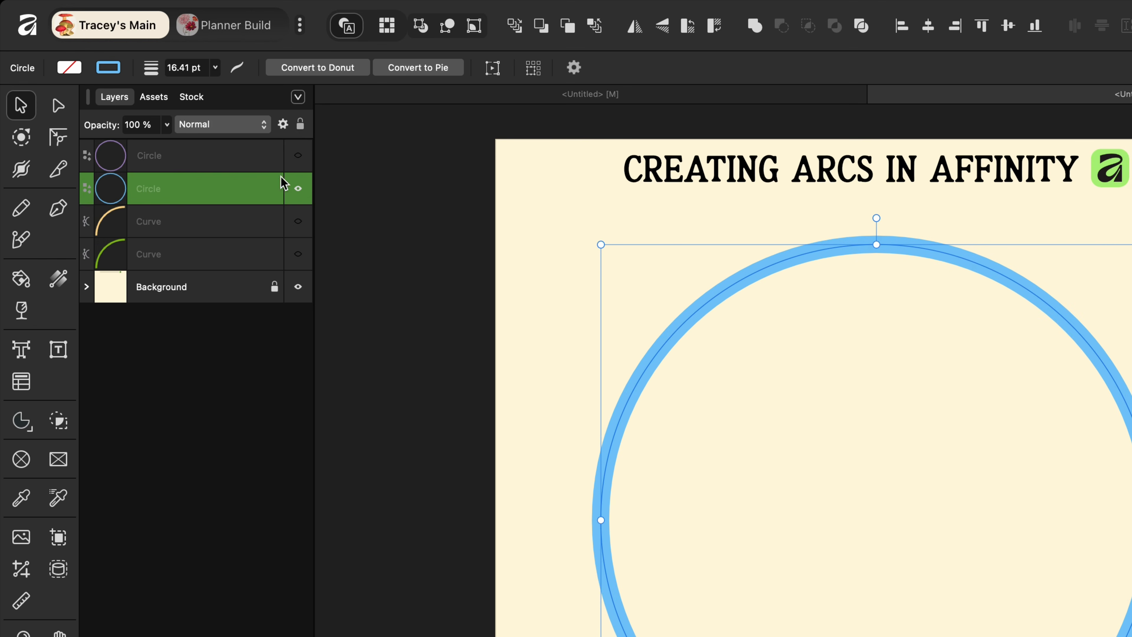
Step: Convert the blue circle to a donut and set its hole radius to 100%
{"action": "left_click", "coordinate": [318, 69]}
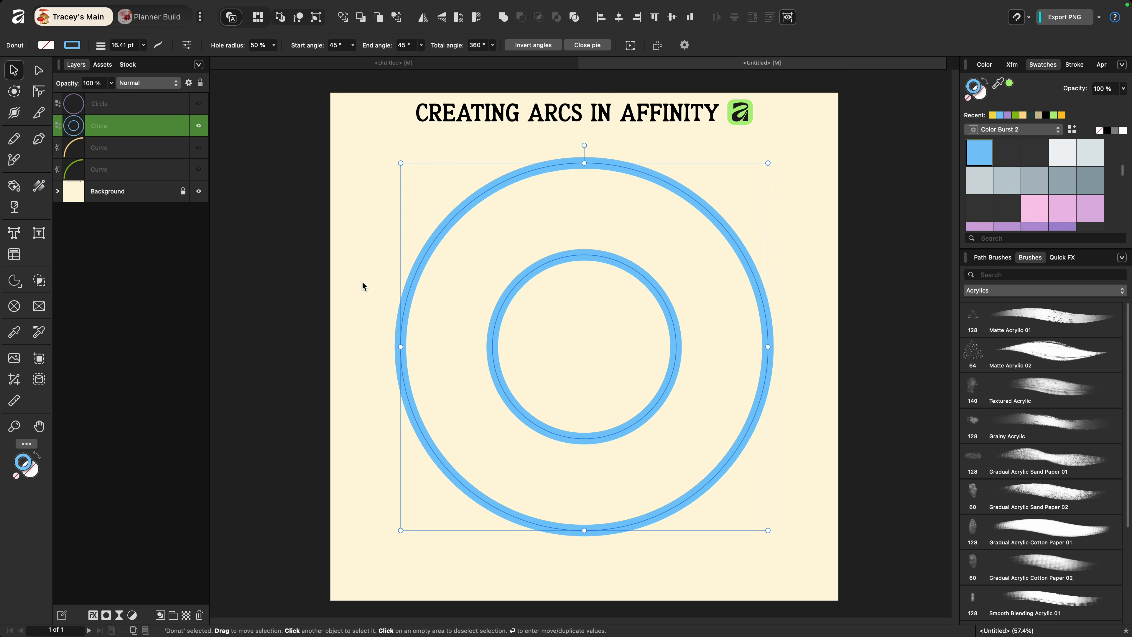
{"action": "key", "text": "a"}
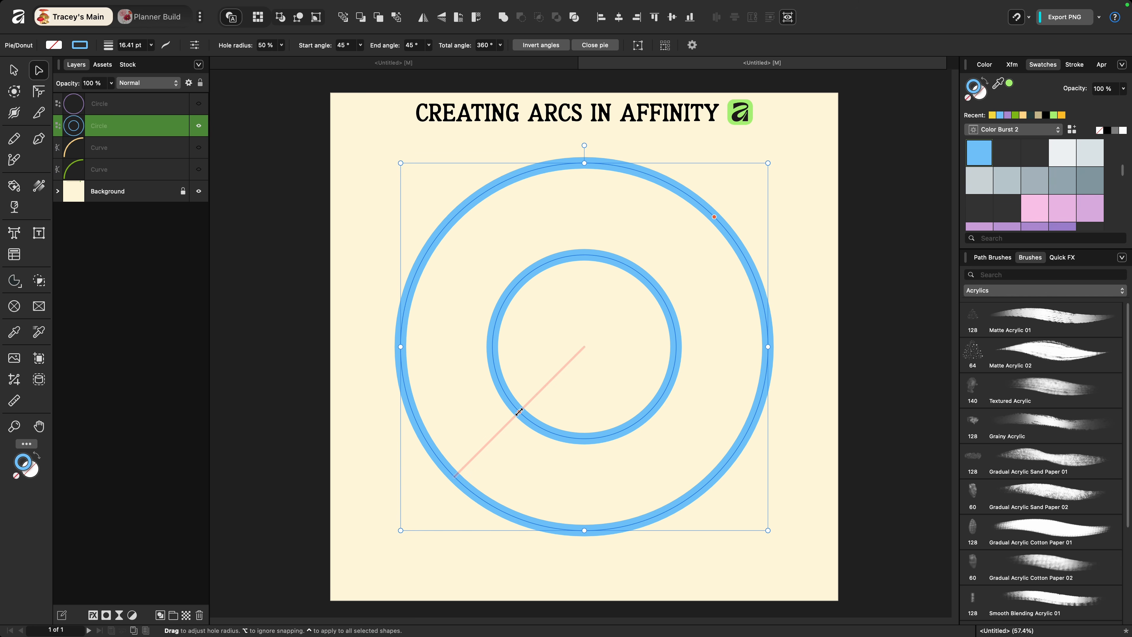
{"action": "left_click_drag", "start_coordinate": [518, 412], "coordinate": [314, 500]}
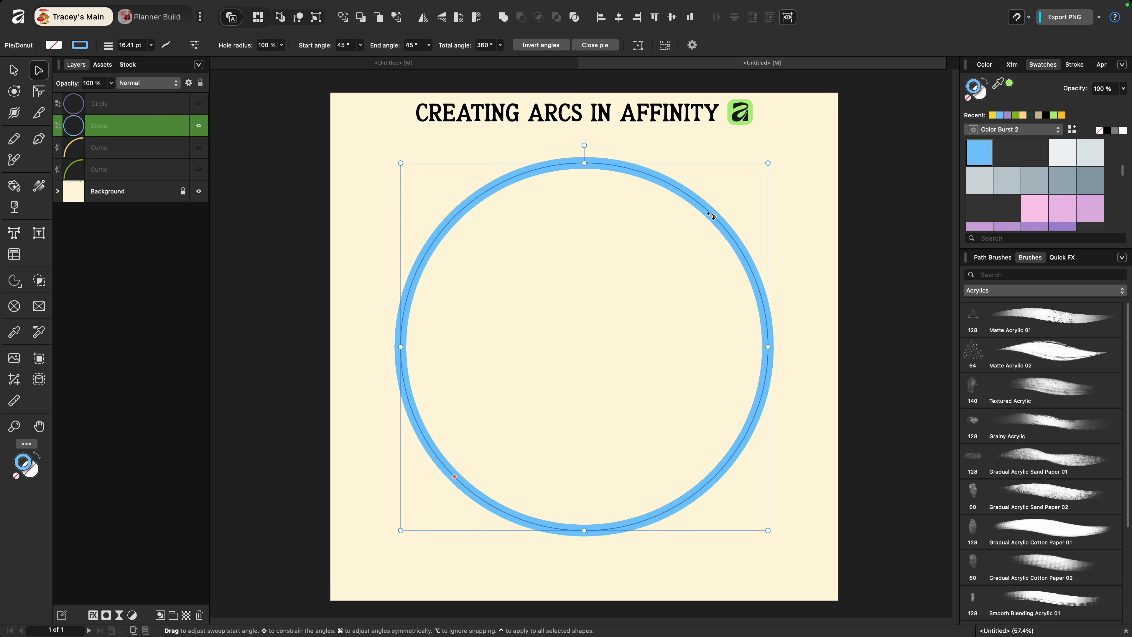
Step: Set the blue donut's start angle to 90° and end angle to 180°, and convert it to curves
{"action": "left_click_drag", "start_coordinate": [712, 218], "coordinate": [587, 164]}
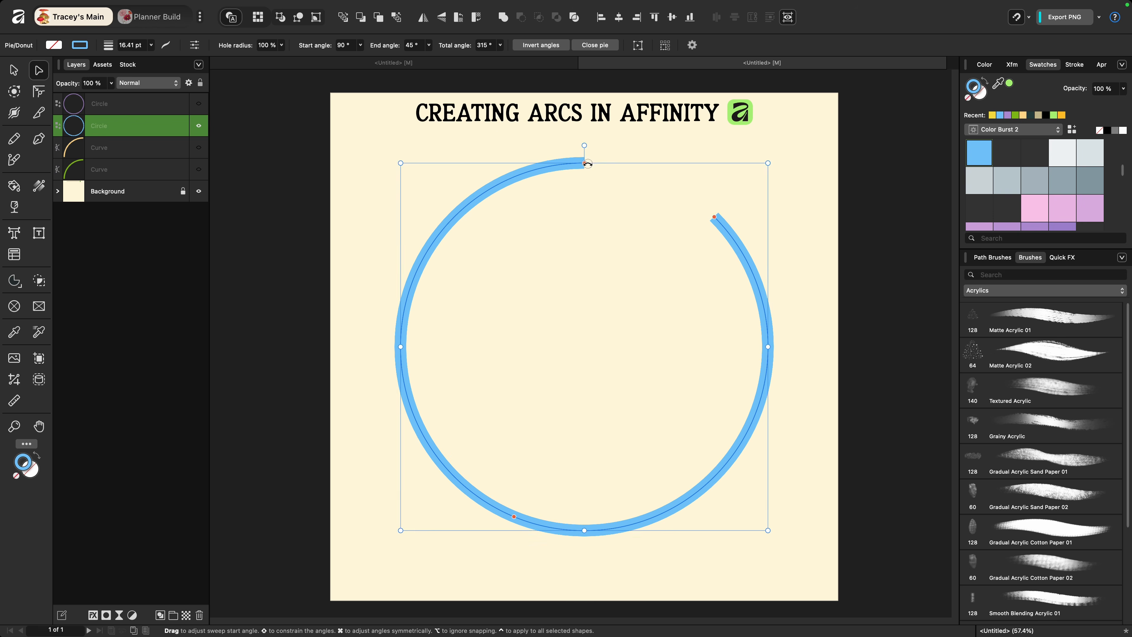
{"action": "left_click_drag", "start_coordinate": [715, 218], "coordinate": [443, 344]}
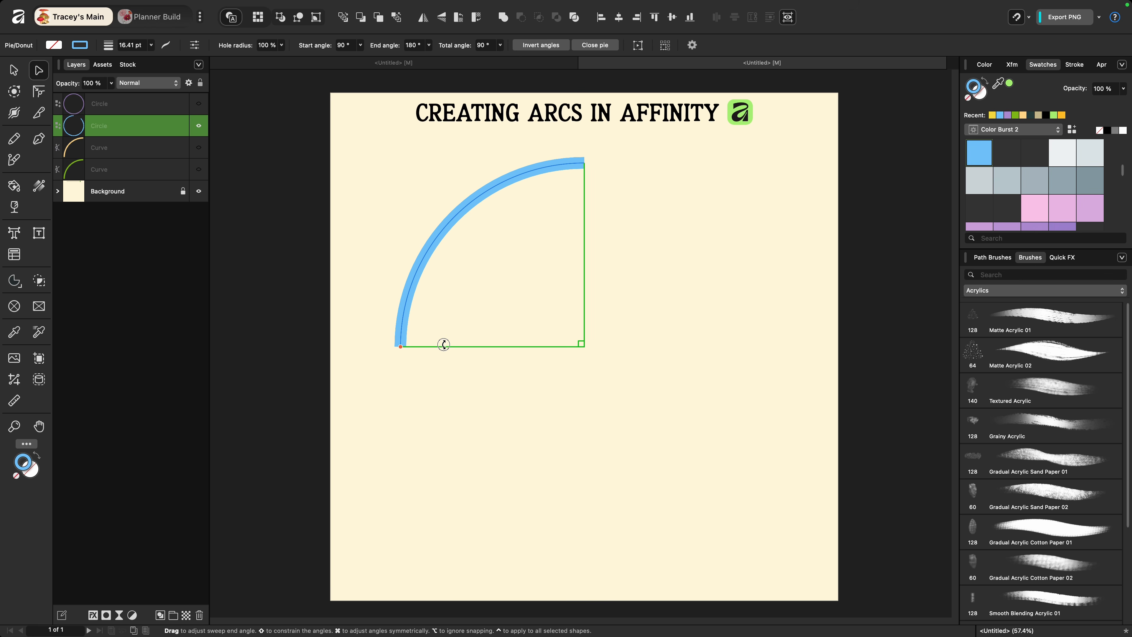
{"action": "left_click_drag", "start_coordinate": [443, 344], "coordinate": [444, 344]}
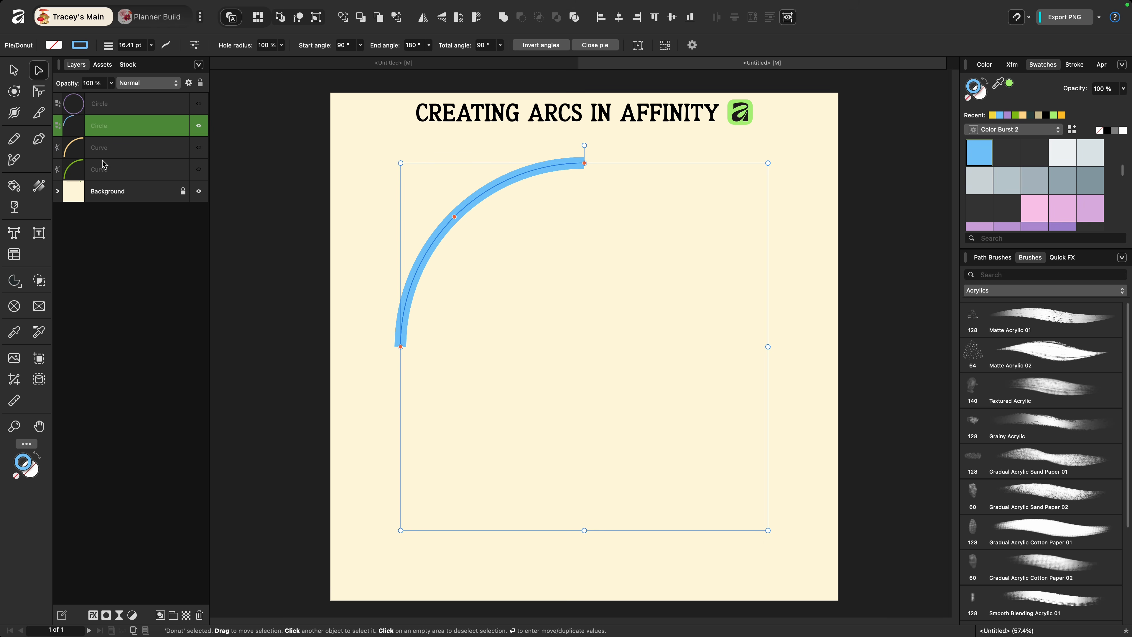
{"action": "left_click", "coordinate": [639, 47]}
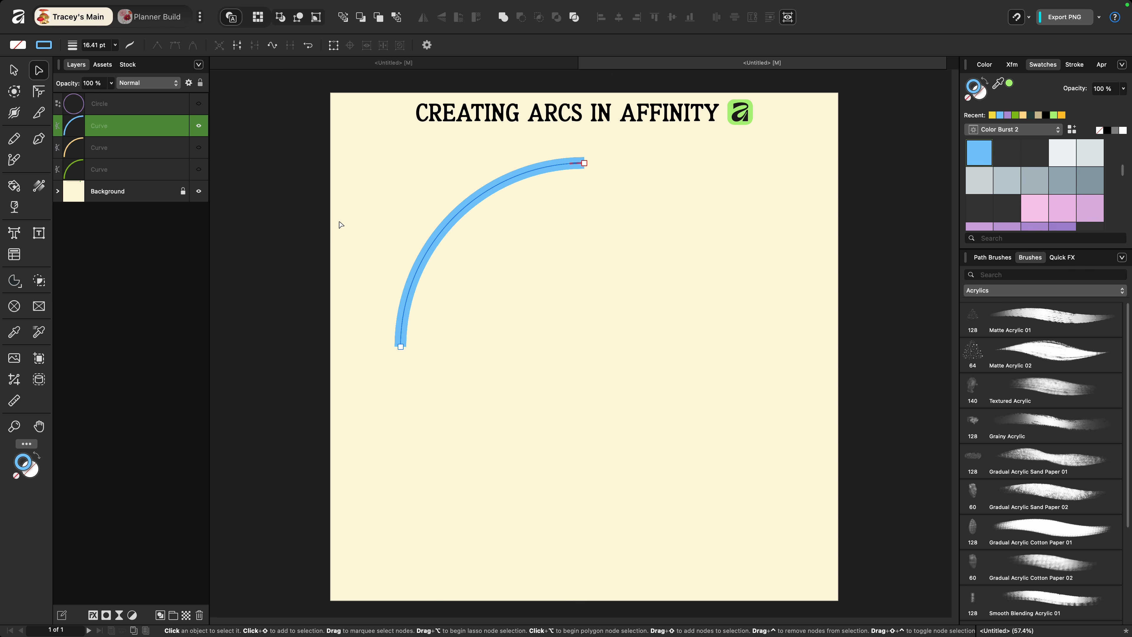
Step: Hide the blue arc and show and select the purple circle
{"action": "key", "text": "v"}
{"action": "left_click", "coordinate": [198, 126]}
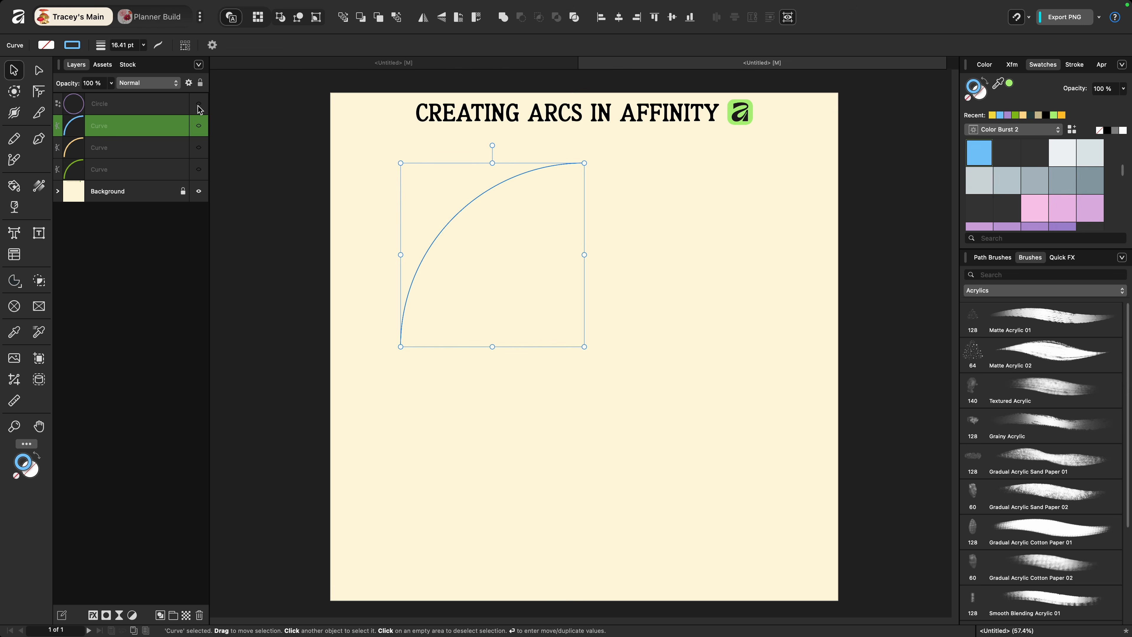
{"action": "left_click", "coordinate": [198, 103]}
{"action": "left_click", "coordinate": [187, 104]}
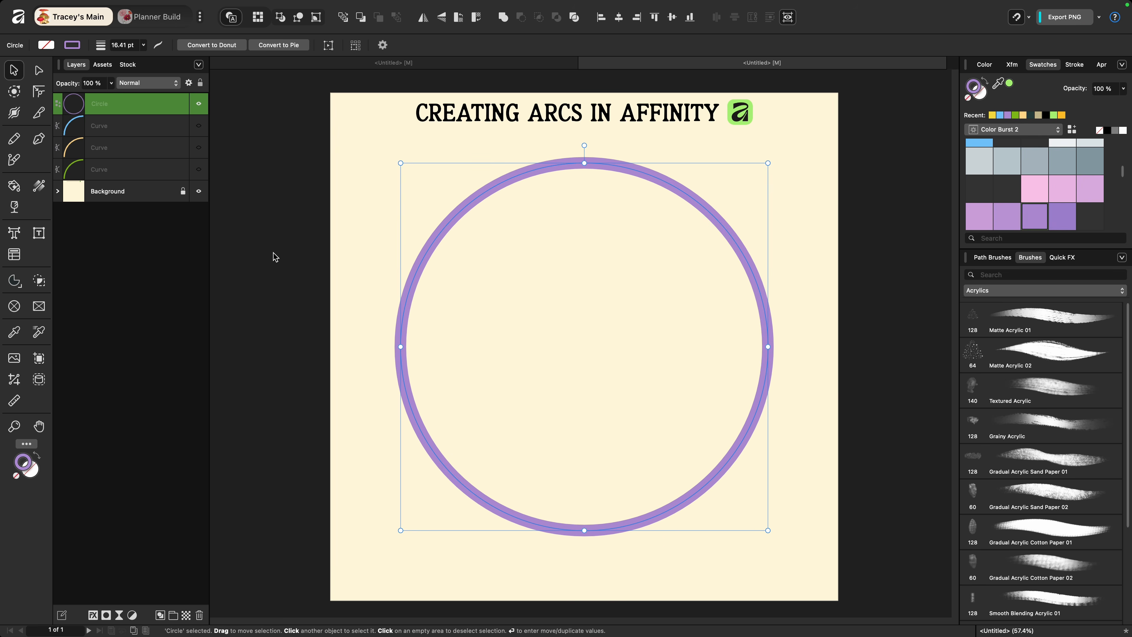
Step: Convert the purple circle to a pie with a 100% hole radius and 180° end angle, and convert it to curves
{"action": "left_click", "coordinate": [274, 47]}
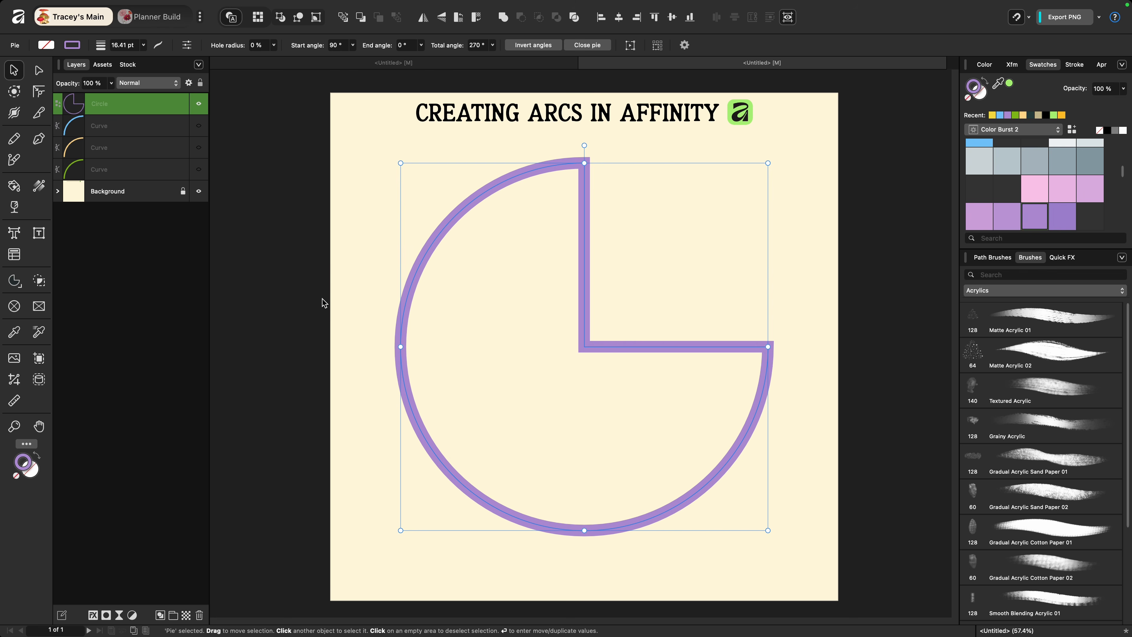
{"action": "key", "text": "a"}
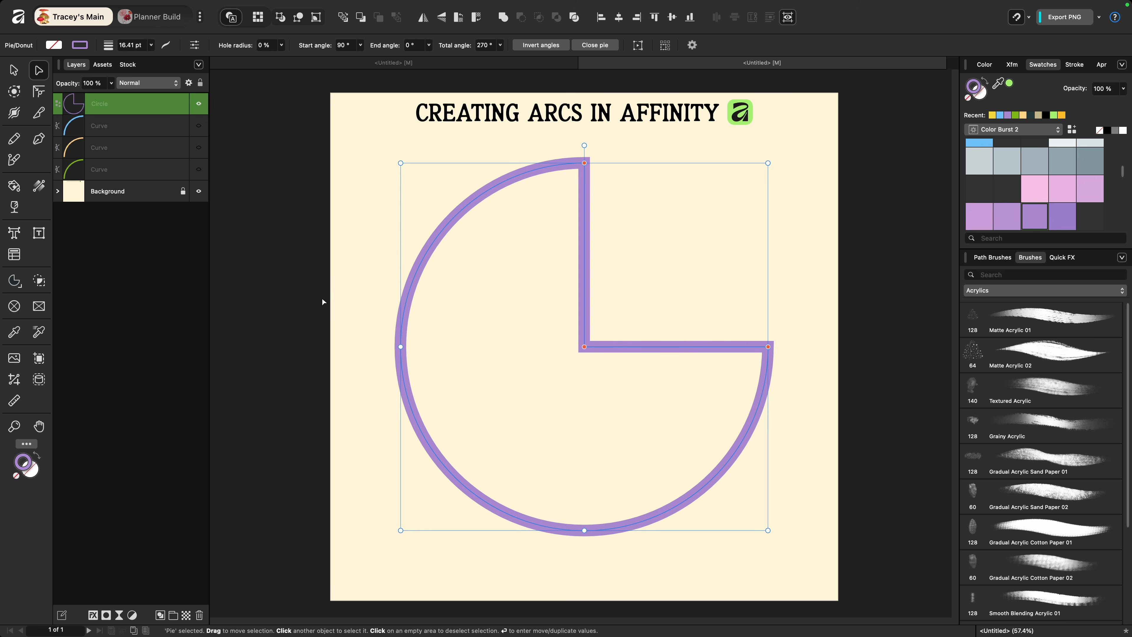
{"action": "left_click_drag", "start_coordinate": [584, 347], "coordinate": [404, 457]}
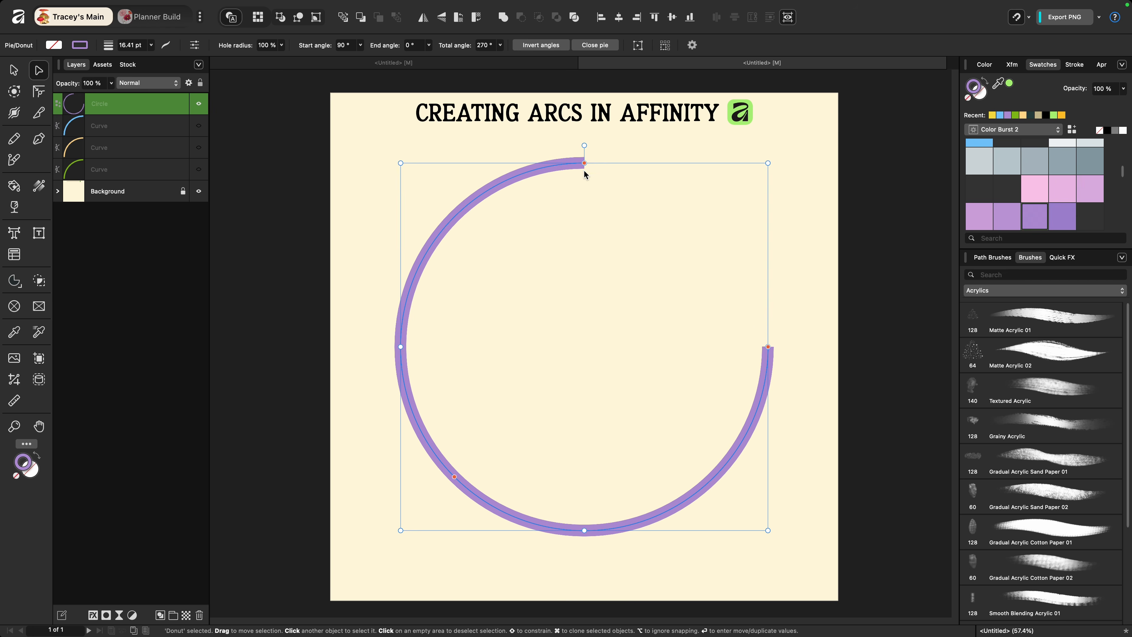
{"action": "left_click_drag", "start_coordinate": [767, 347], "coordinate": [477, 348]}
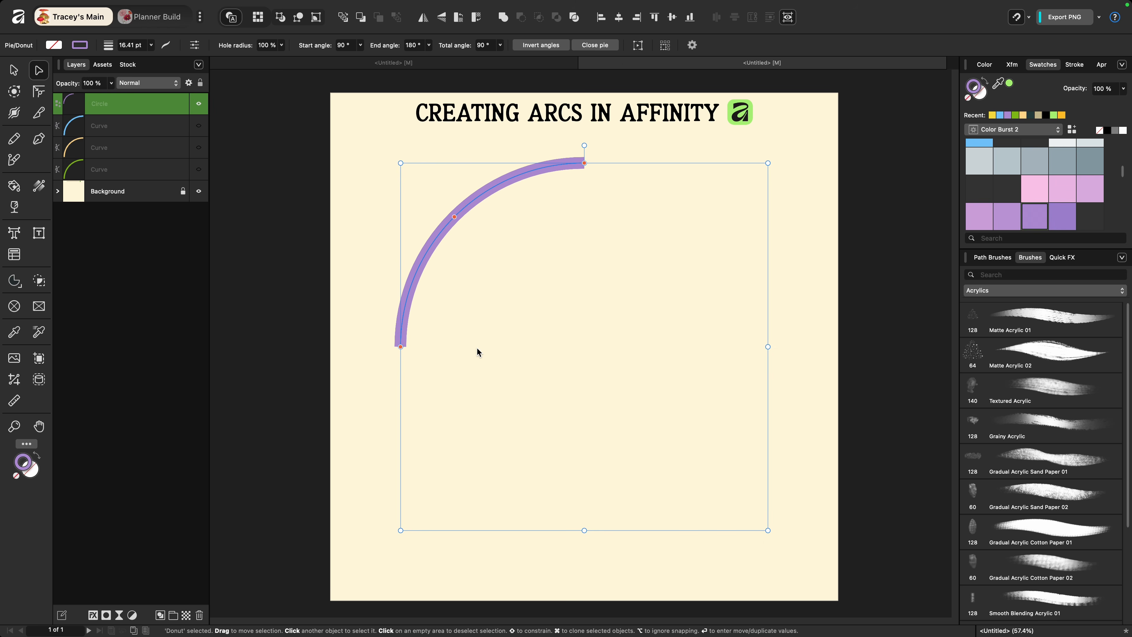
{"action": "left_click", "coordinate": [636, 46]}
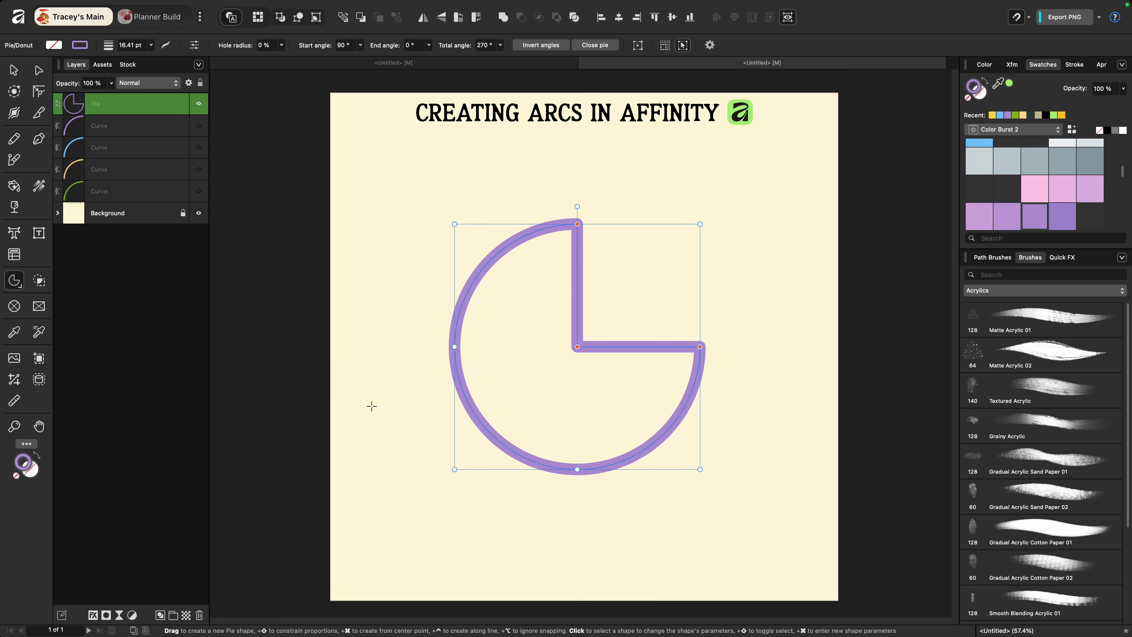
Step: Set the purple pie's stroke join to miter and deselect the shape
{"action": "left_click", "coordinate": [165, 46]}
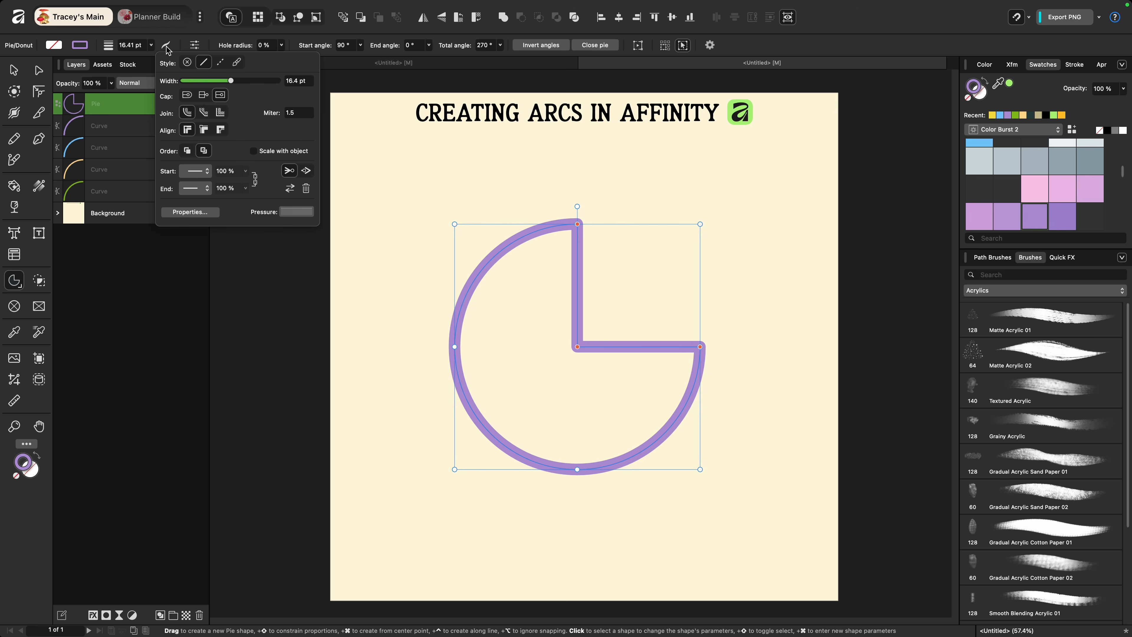
{"action": "left_click", "coordinate": [221, 114]}
{"action": "left_click", "coordinate": [246, 289]}
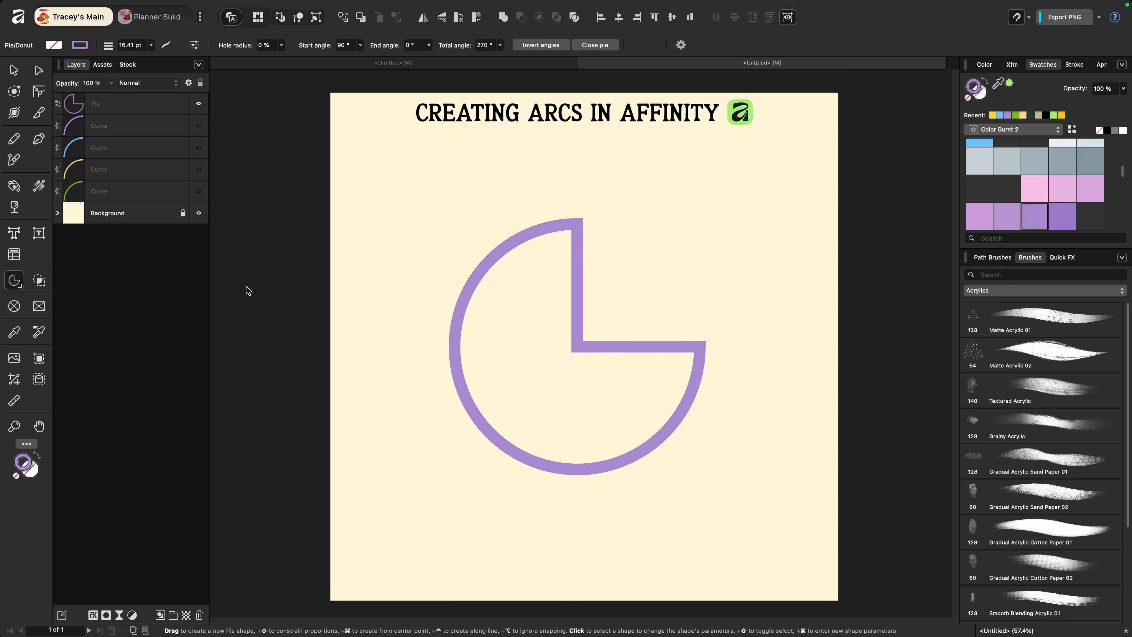
Step: Show the purple arc and delete the pie shape
{"action": "left_click", "coordinate": [199, 104]}
{"action": "left_click", "coordinate": [198, 126]}
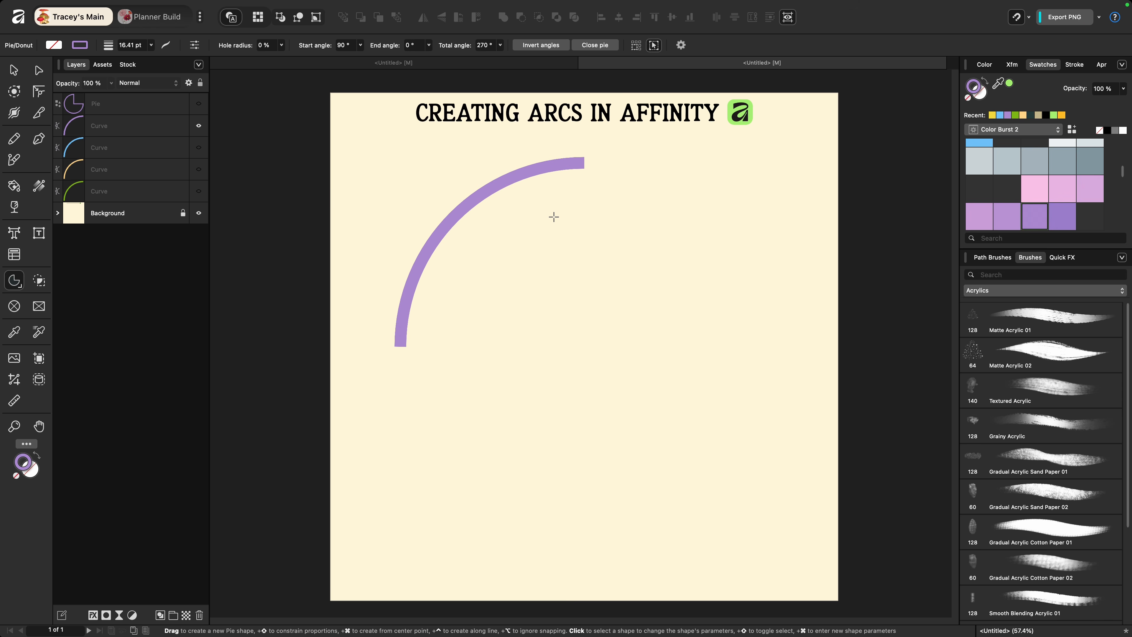
{"action": "left_click", "coordinate": [166, 44]}
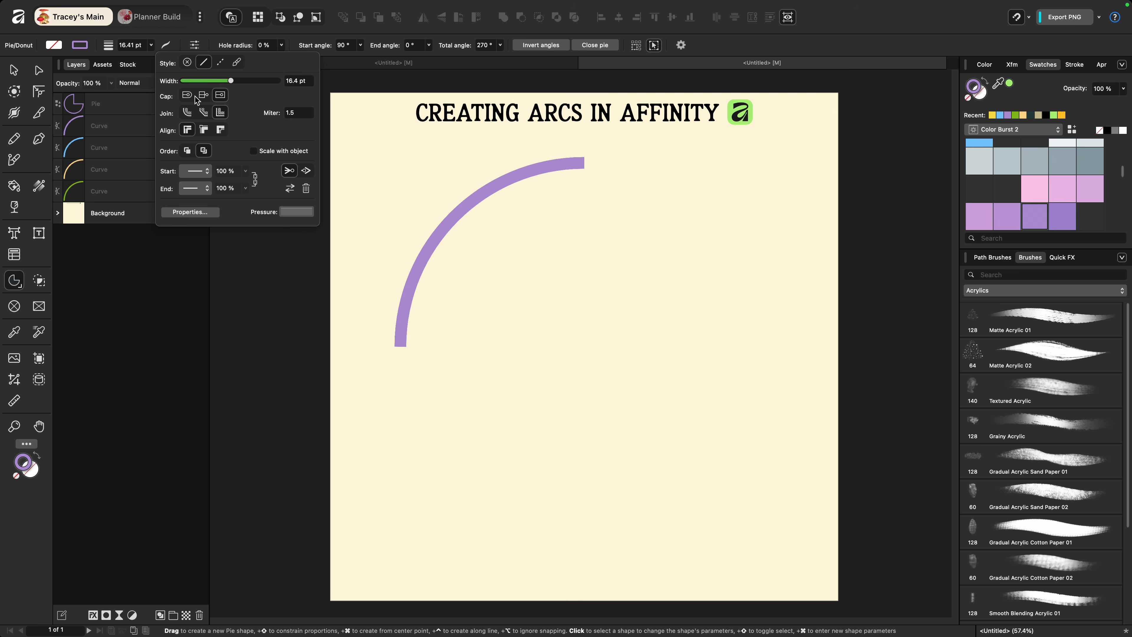
{"action": "left_click", "coordinate": [129, 106]}
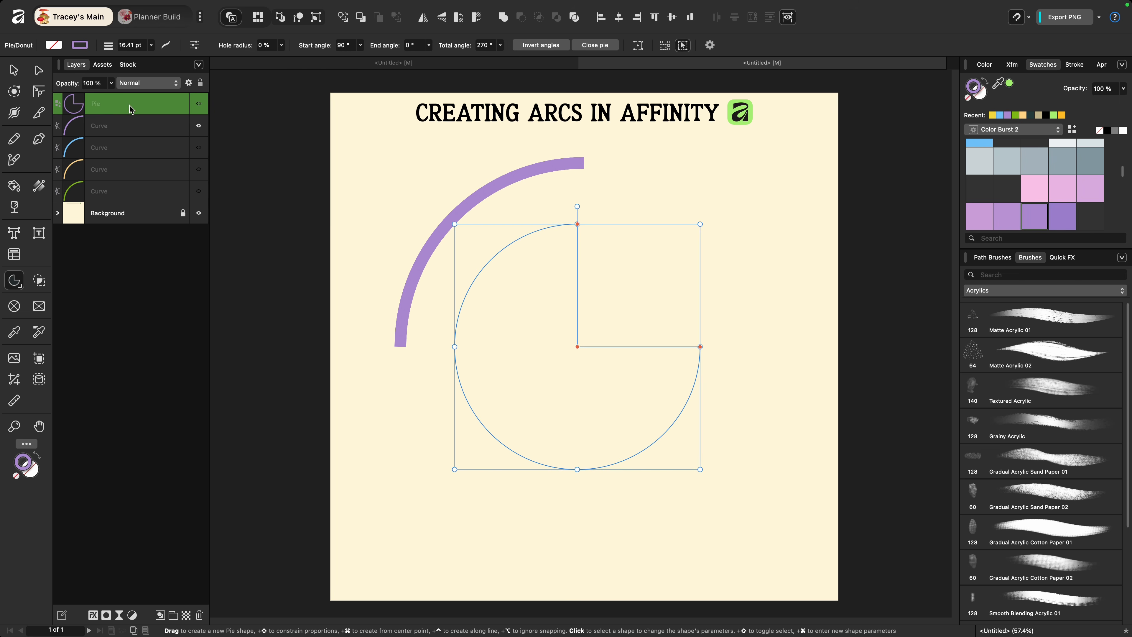
{"action": "left_click", "coordinate": [199, 615]}
Step: Give the purple arc's stroke a round cap and a round join, and deselect it
{"action": "key", "text": "v"}
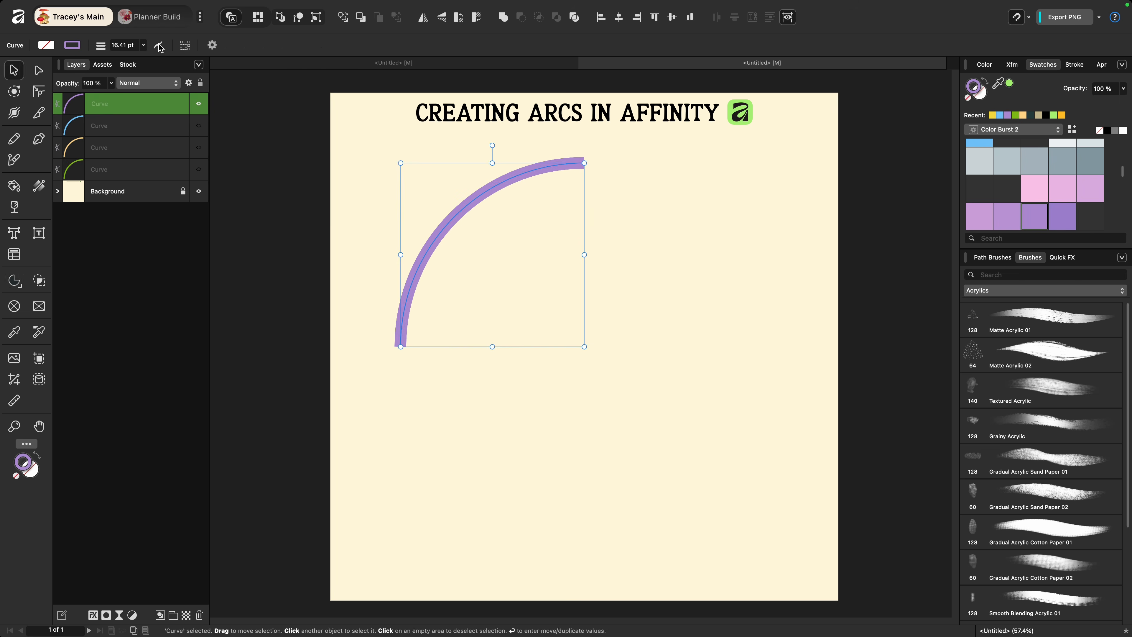
{"action": "left_click", "coordinate": [157, 45]}
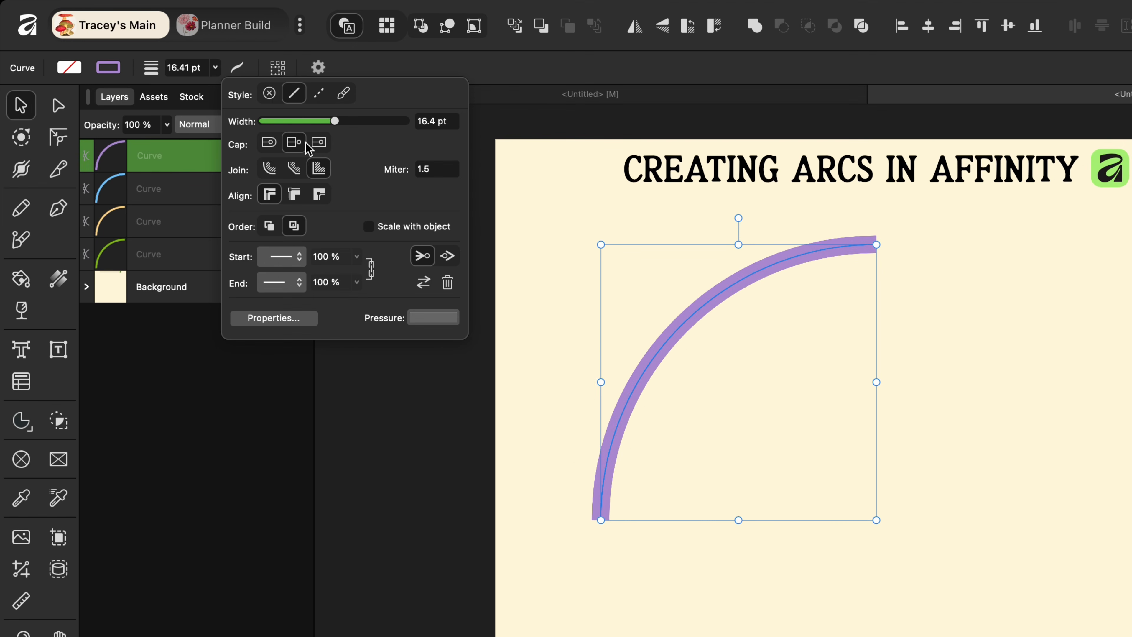
{"action": "left_click", "coordinate": [273, 147]}
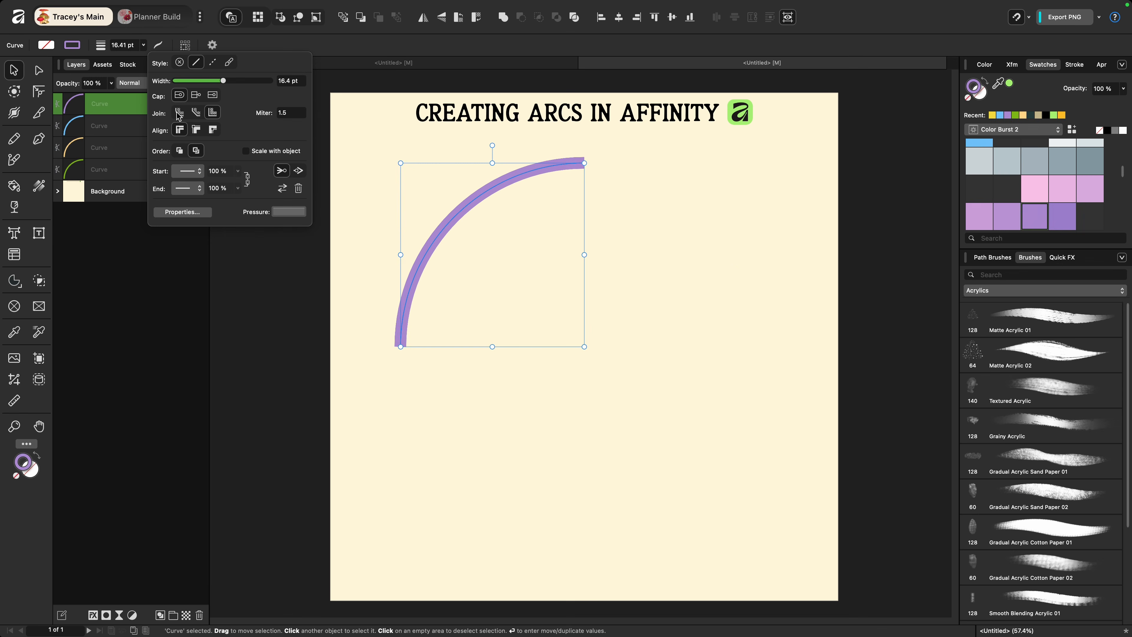
{"action": "left_click", "coordinate": [180, 115]}
{"action": "left_click", "coordinate": [172, 267]}
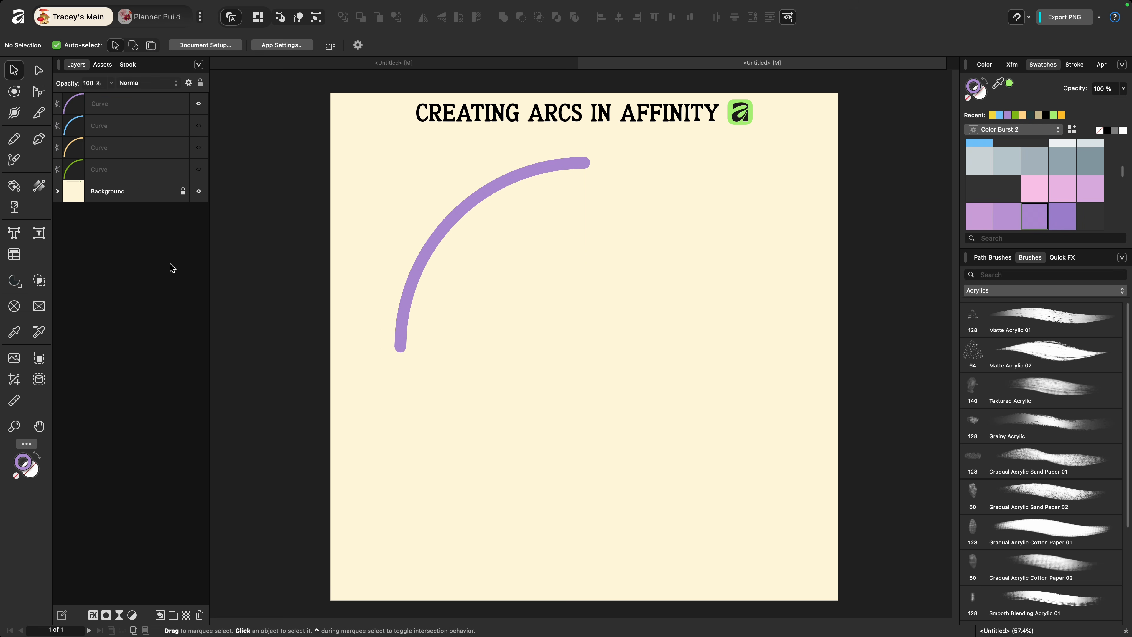